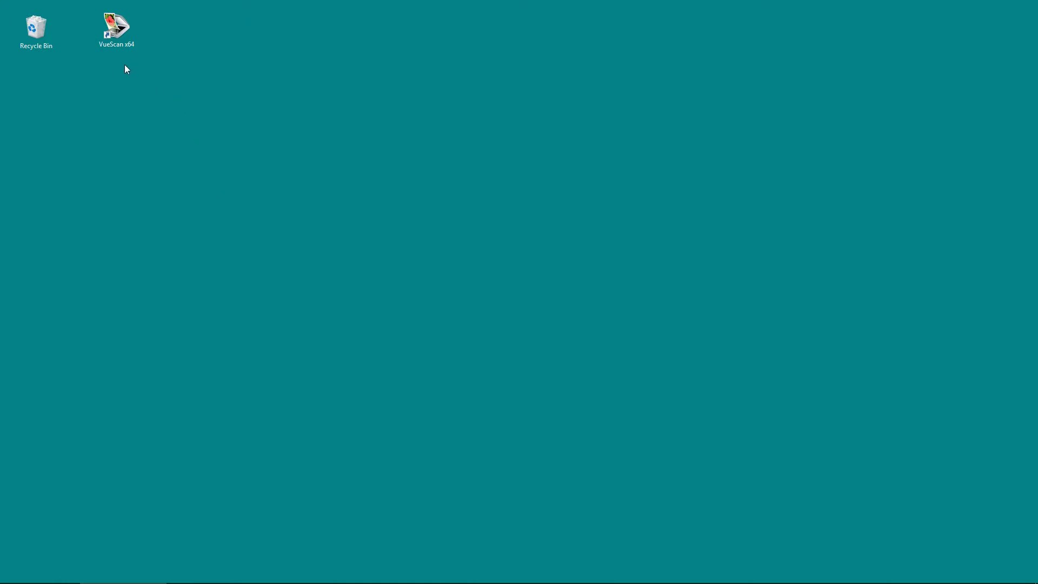
Start VueScan 9.6.28 Professional Edition from its x64 desktop shortcut
double_click(116, 41)
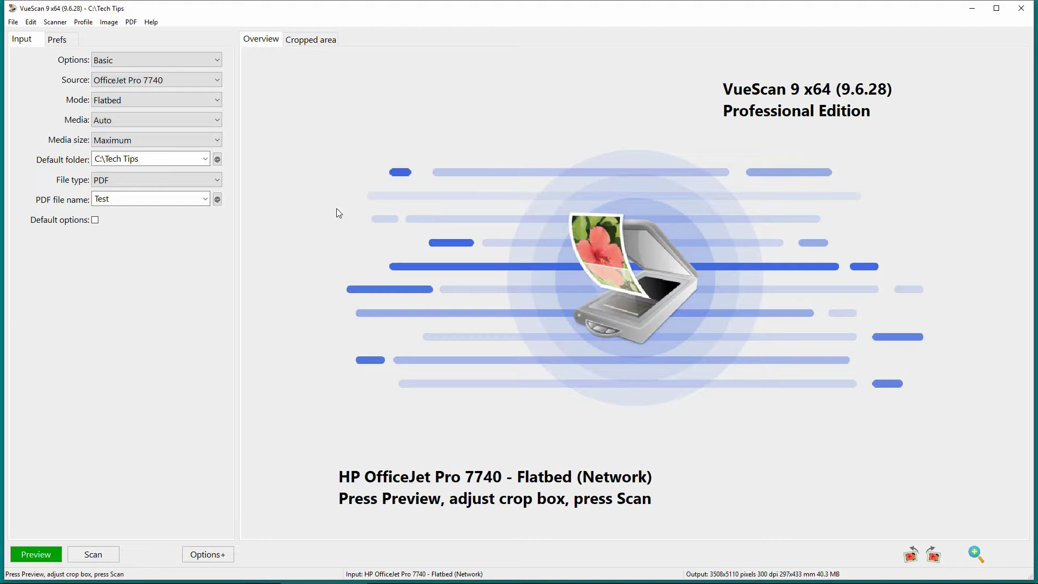
Choose Update VueScan from the Help menu to download vuex6496.exe
left_click(151, 23)
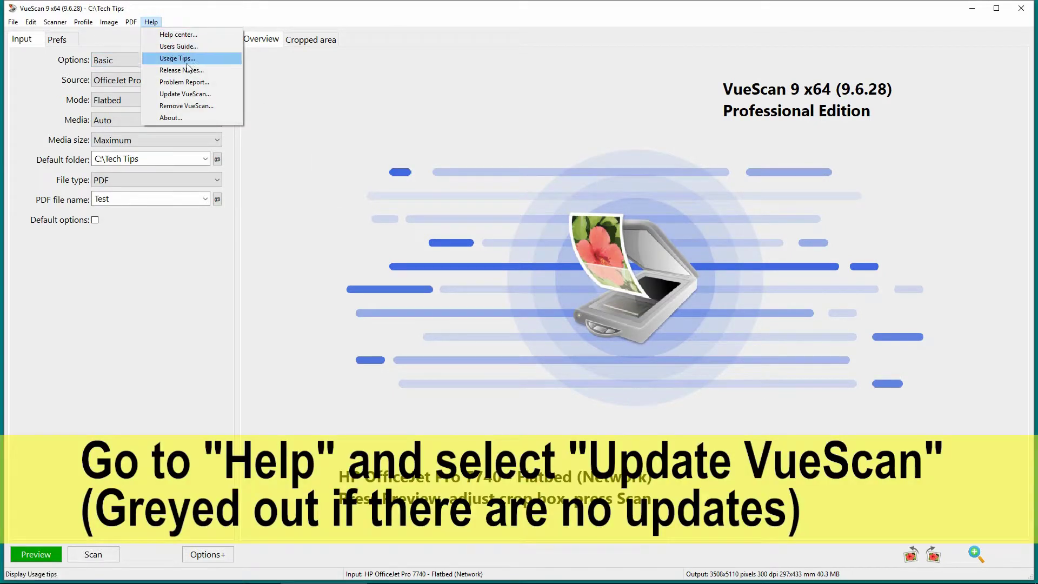
left_click(207, 95)
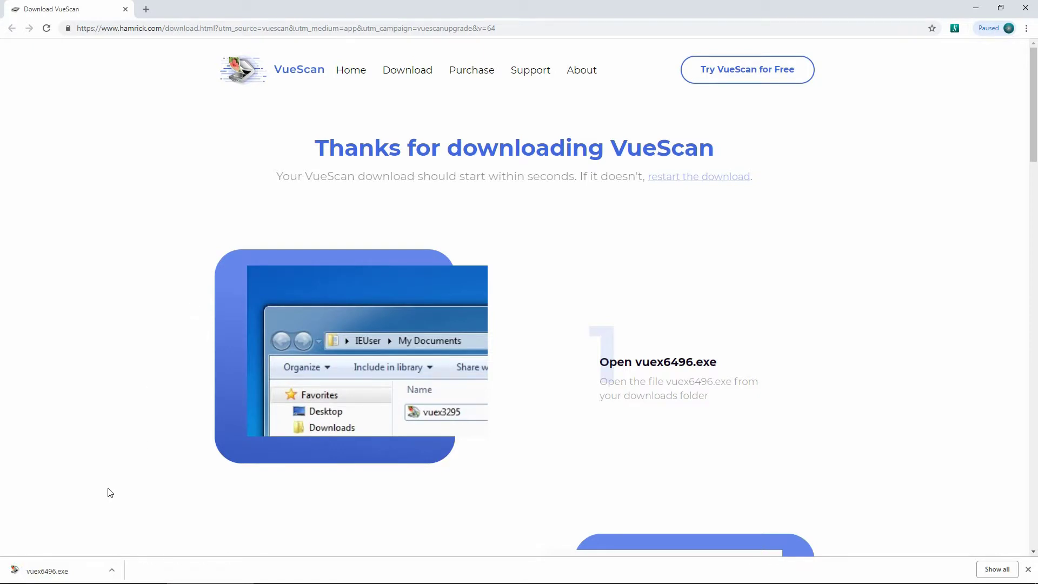
Open the downloaded vuex6496.exe installer from Chrome's download bar
left_click(111, 570)
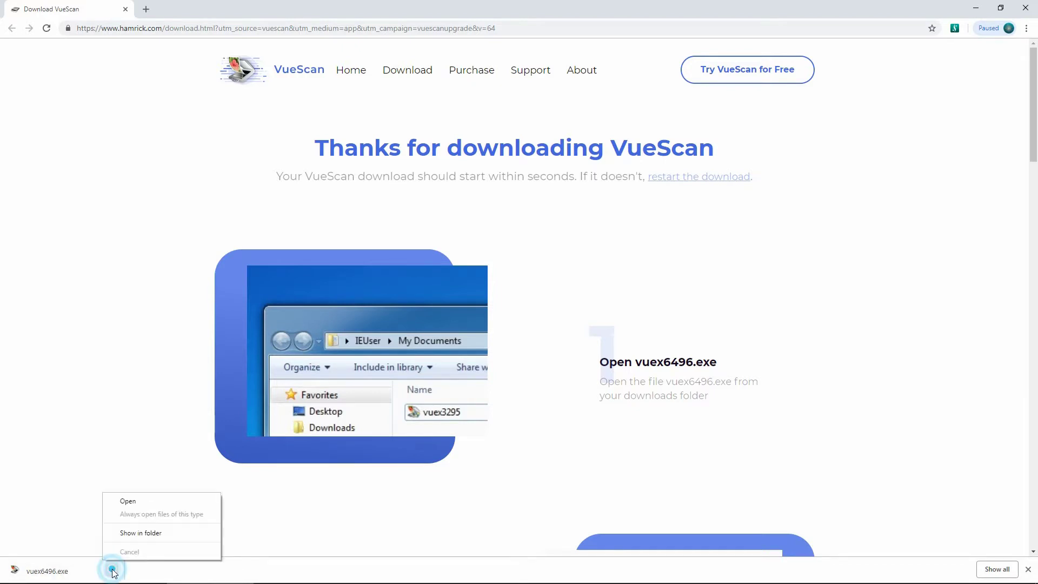
left_click(133, 504)
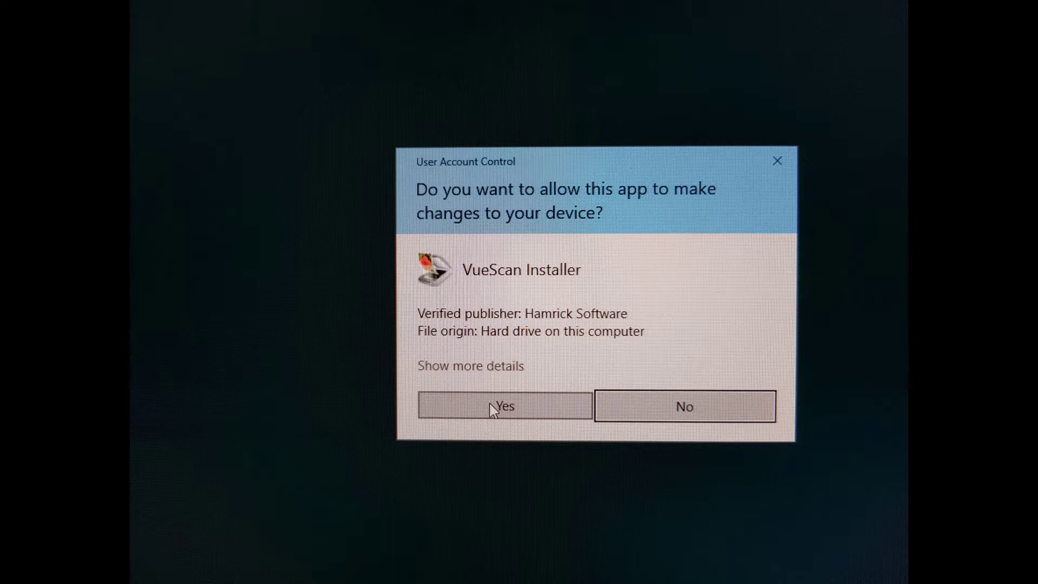
Approve the User Account Control prompt for VueScan Installer
left_click(491, 409)
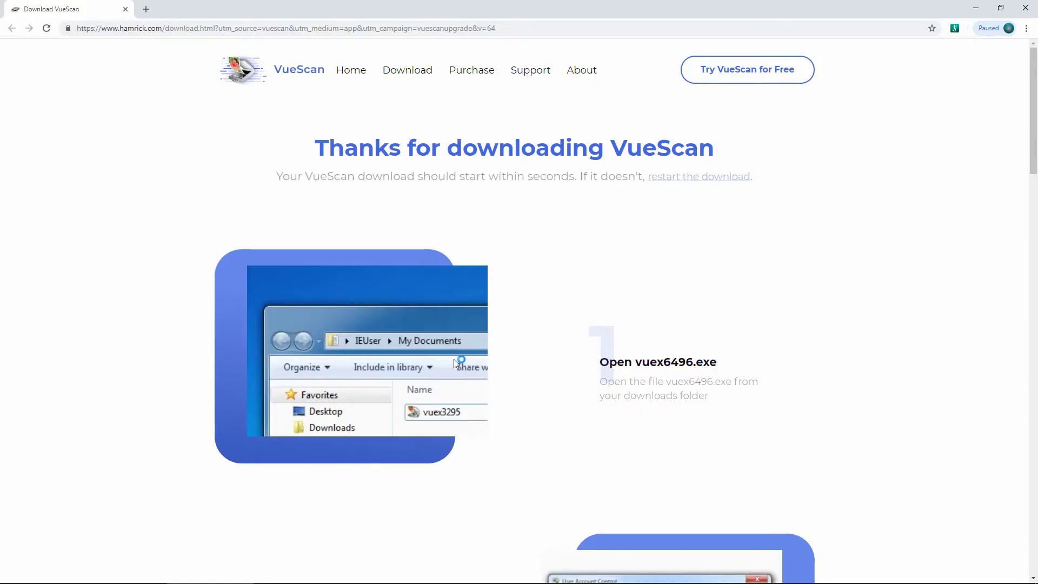